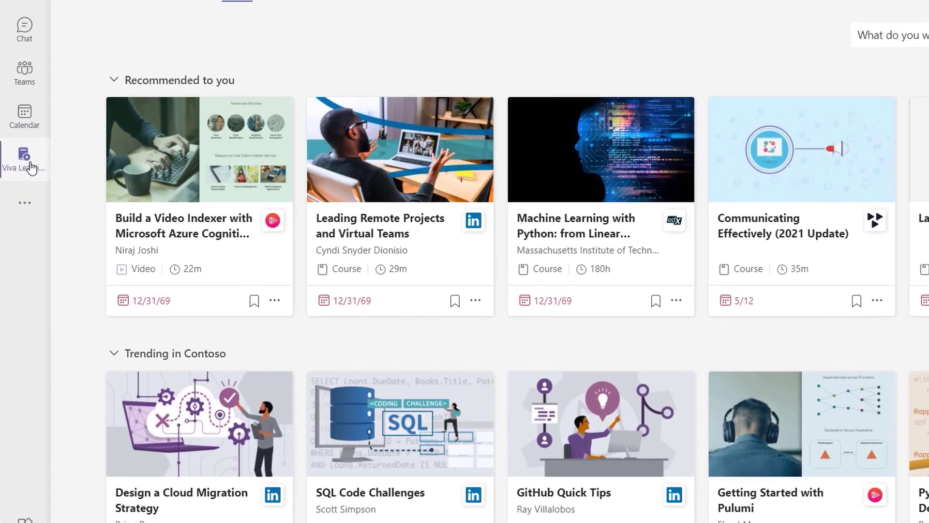
Look over the additional apps and browse the course sections and content providers on the Viva Learning home page.
click(28, 204)
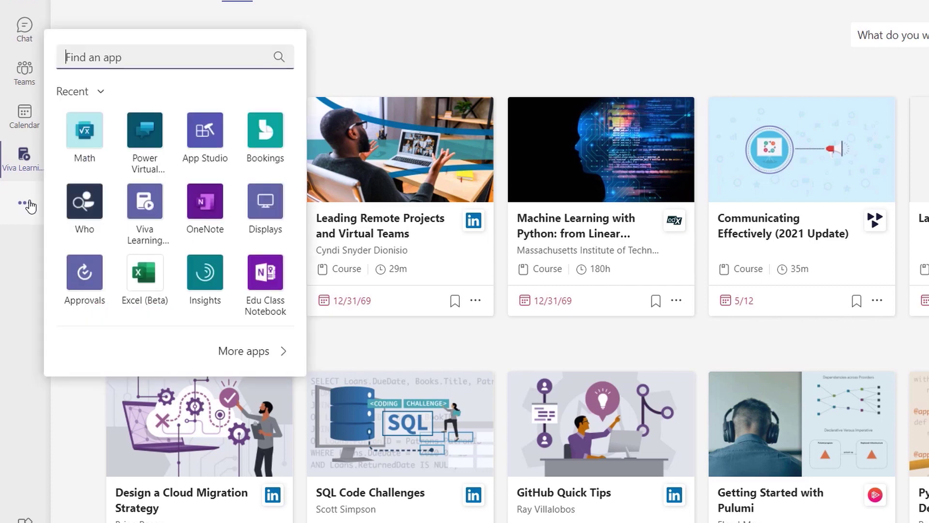
click(28, 204)
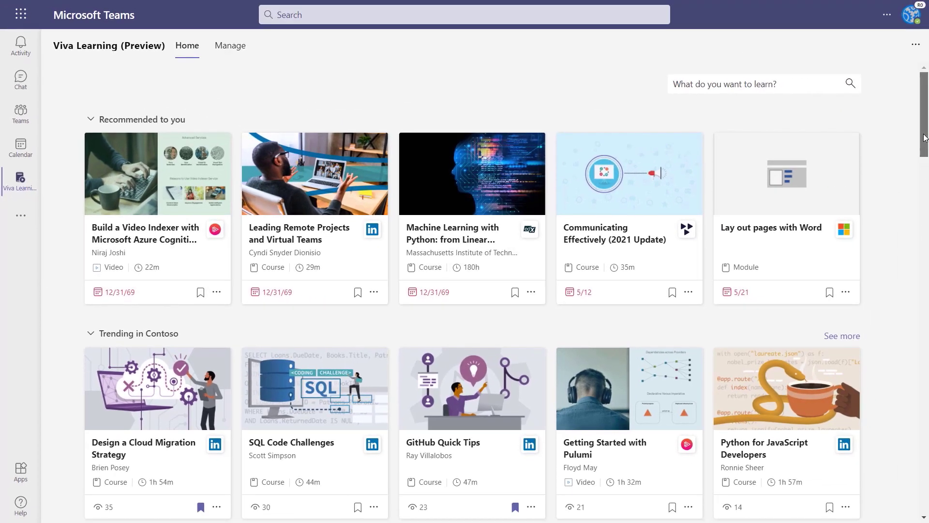
scroll(923, 138, down, 1)
drag(924, 138, 926, 178)
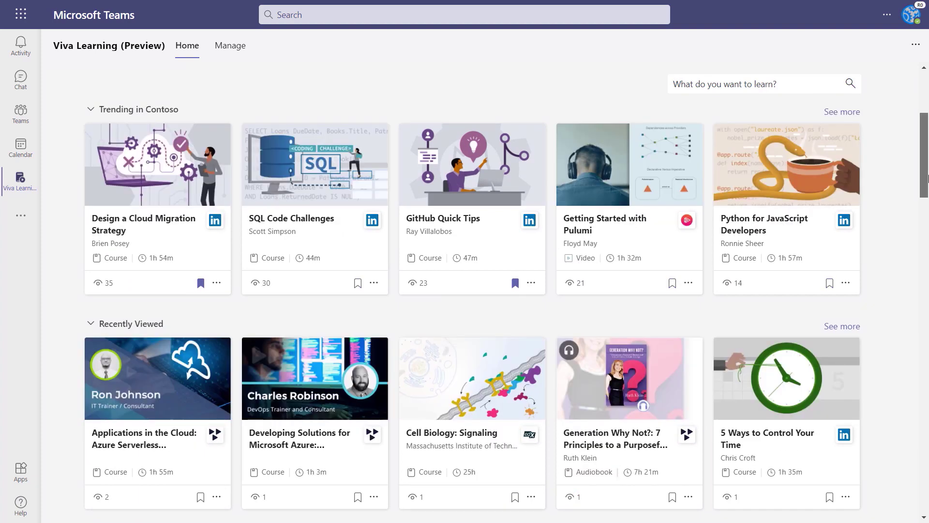
drag(926, 184, 909, 505)
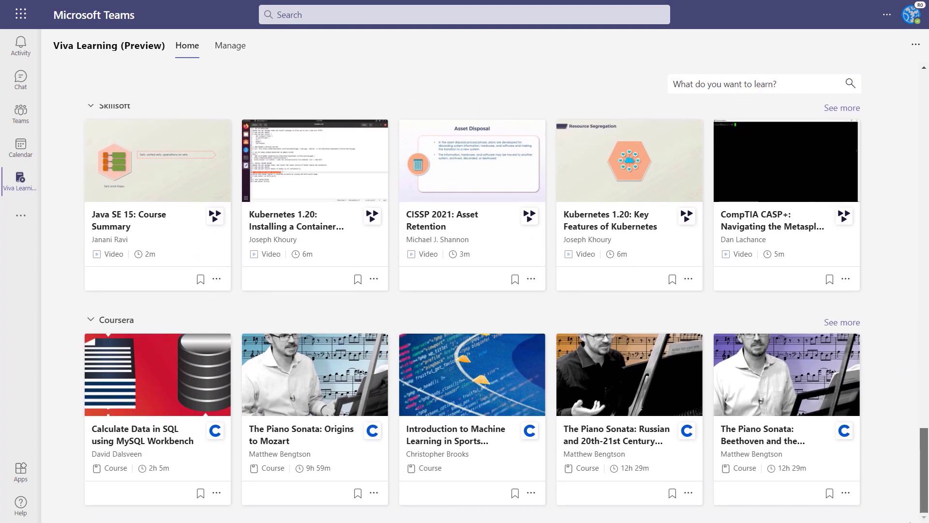
drag(913, 514, 926, 116)
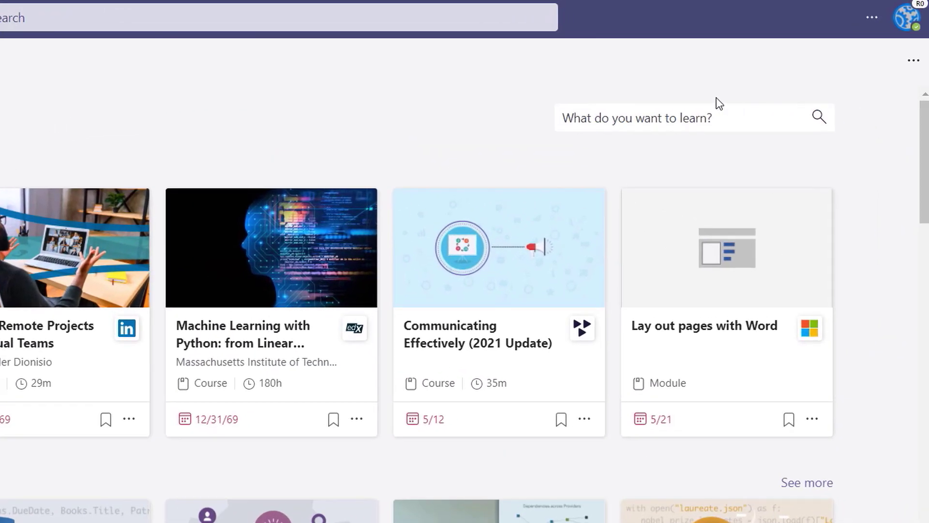
Search the learning catalogue for "communication" and open the course Communicating Effectively (2021 Update).
click(657, 126)
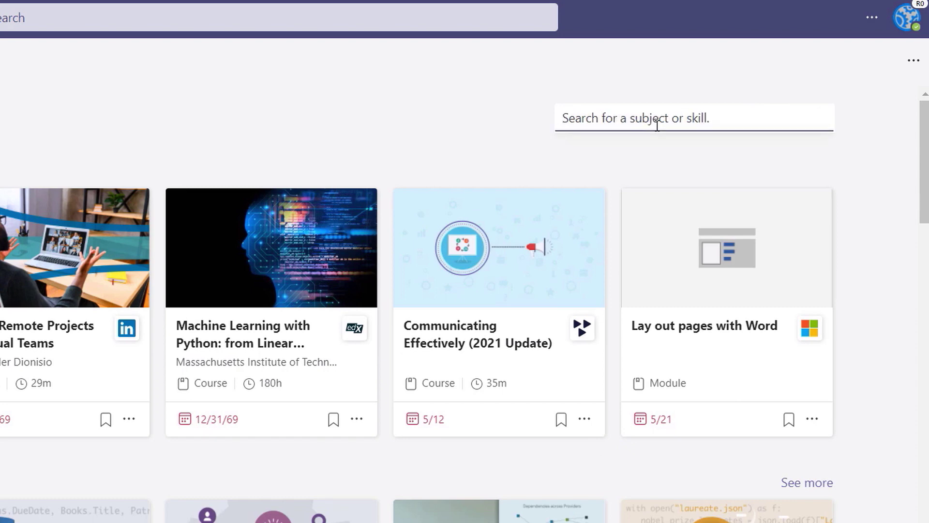
key(Return)
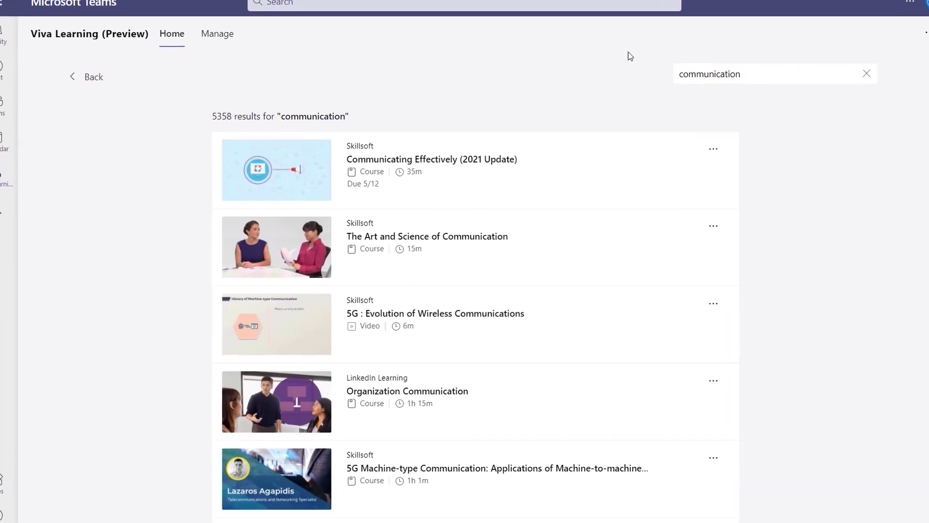
click(263, 158)
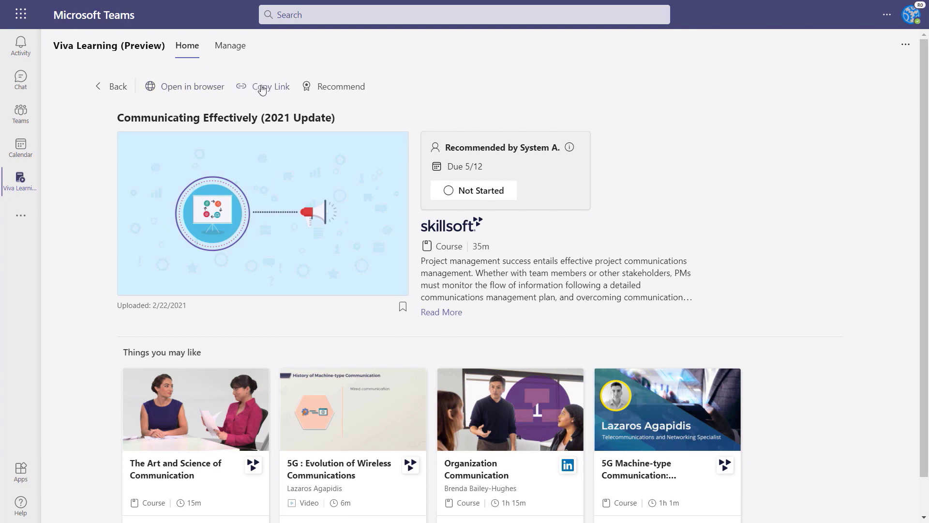
Recommend the course to a colleague with the note "Really liked this course on communication." and due date June 5, 2021.
click(341, 87)
text(Megan Bowen)
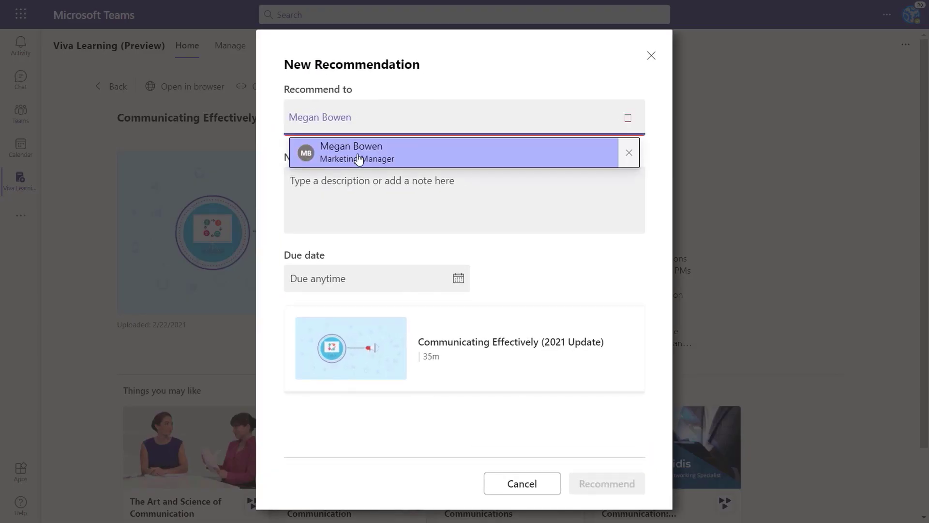
click(358, 159)
click(337, 205)
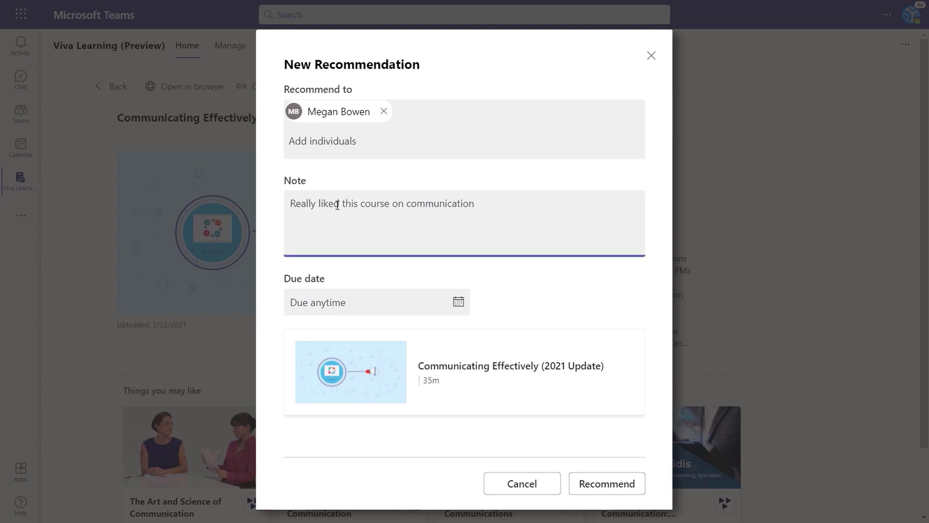
click(459, 303)
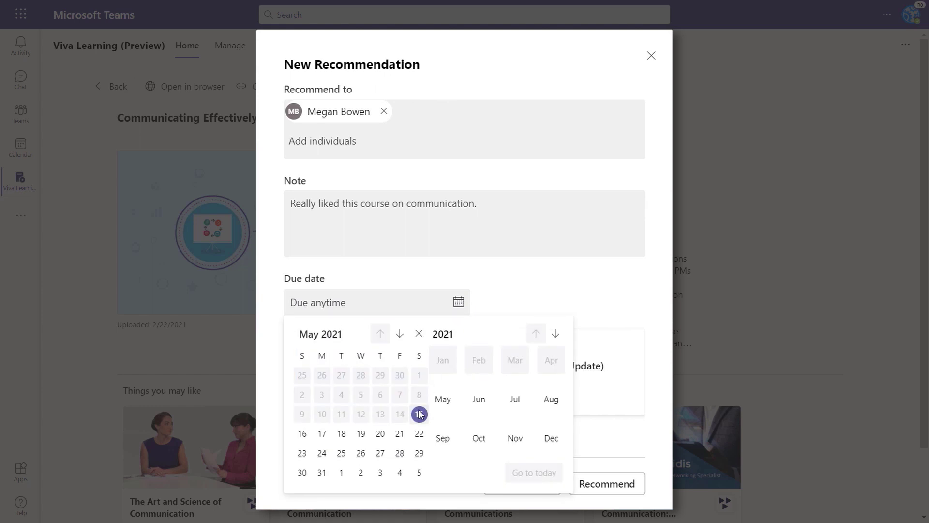
click(420, 473)
click(607, 484)
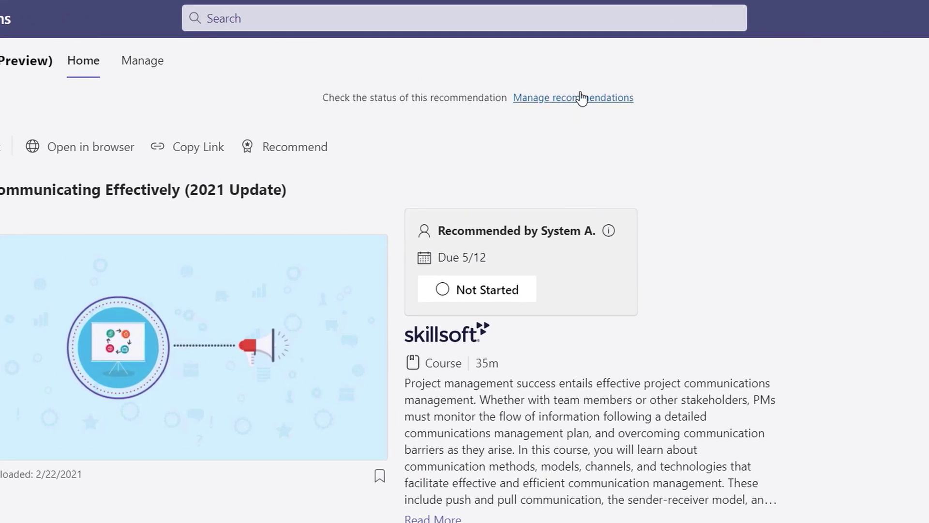
Review the recommendations made to others, including the newest entry's options, and view the details of the Lay out pages with Word module.
click(582, 98)
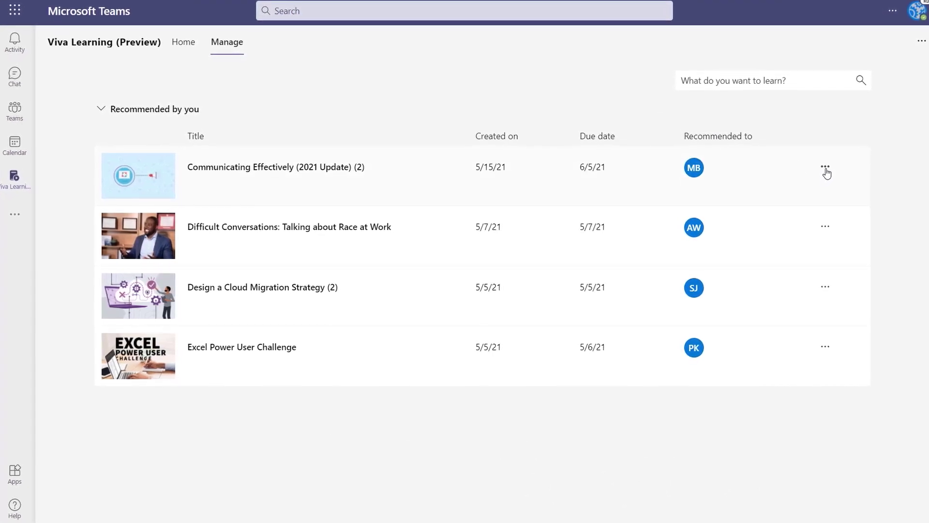
click(825, 169)
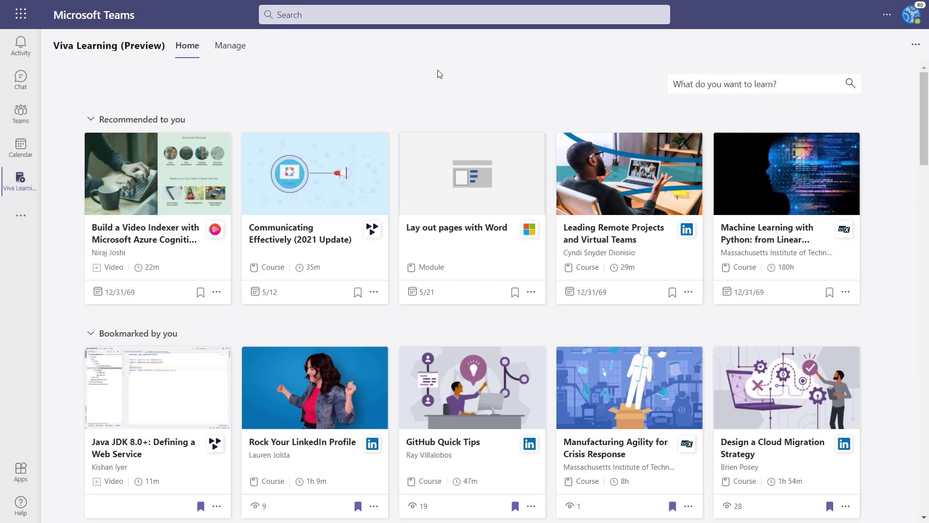
click(450, 236)
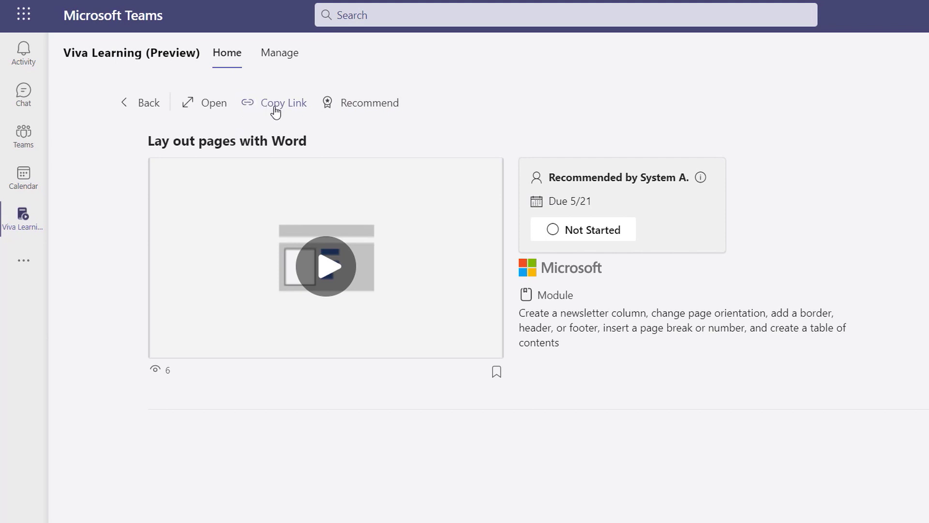
Post the Communicating Effectively (2021 Update) learning card with the text "highly recommended!" as a new conversation in Relecloud's General channel.
click(16, 139)
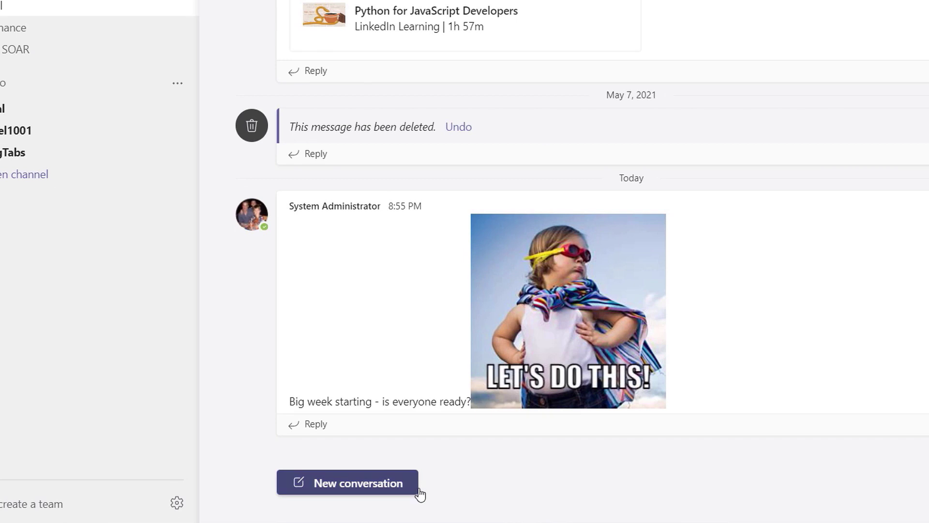
click(416, 488)
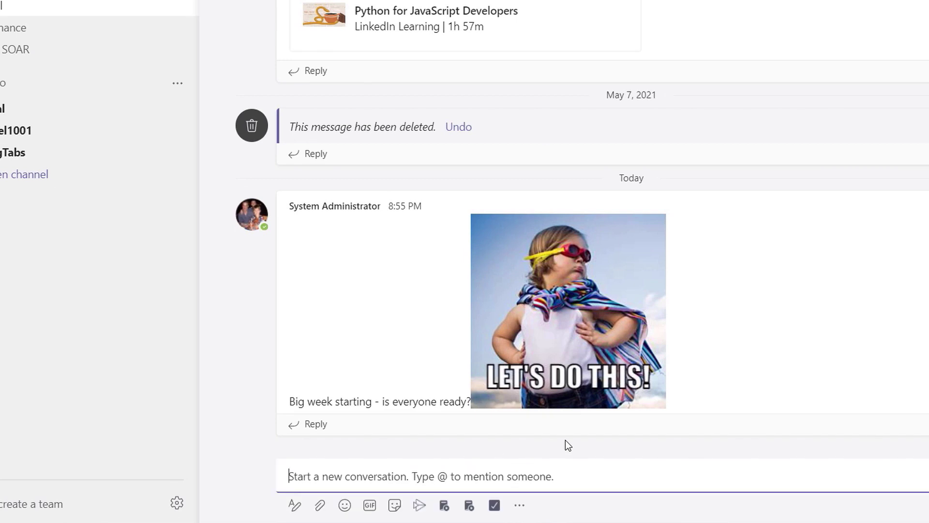
click(444, 507)
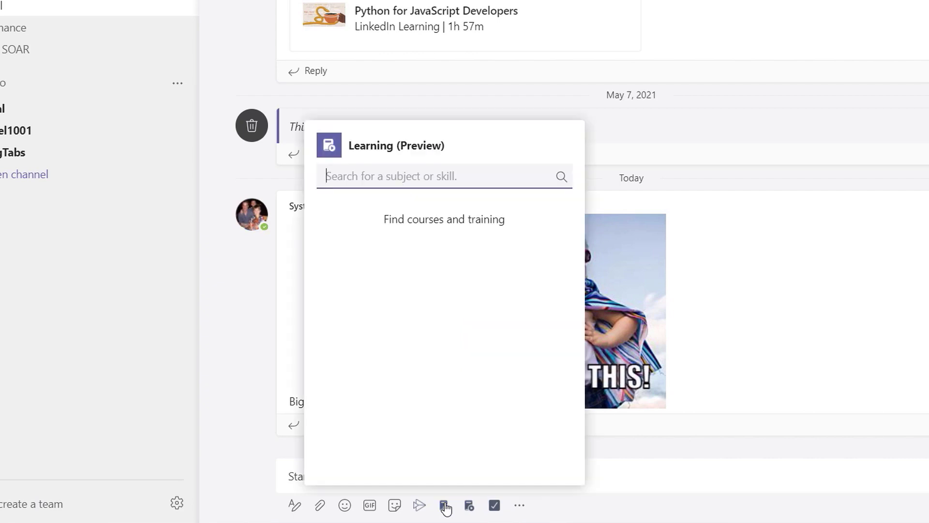
text(communication)
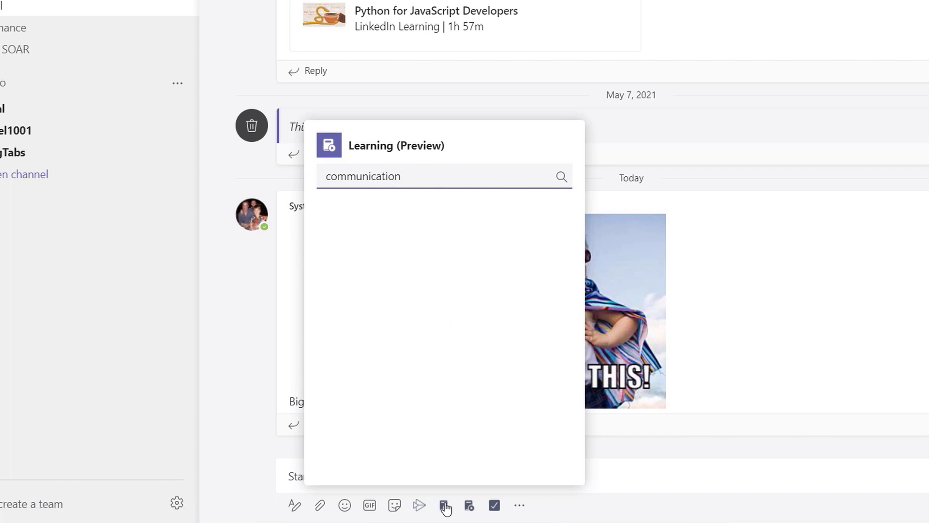
click(434, 217)
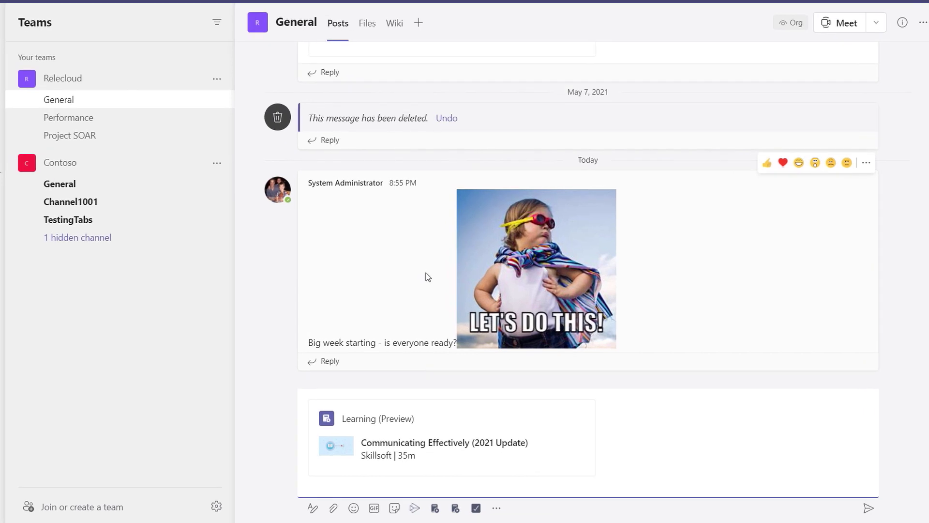
click(327, 476)
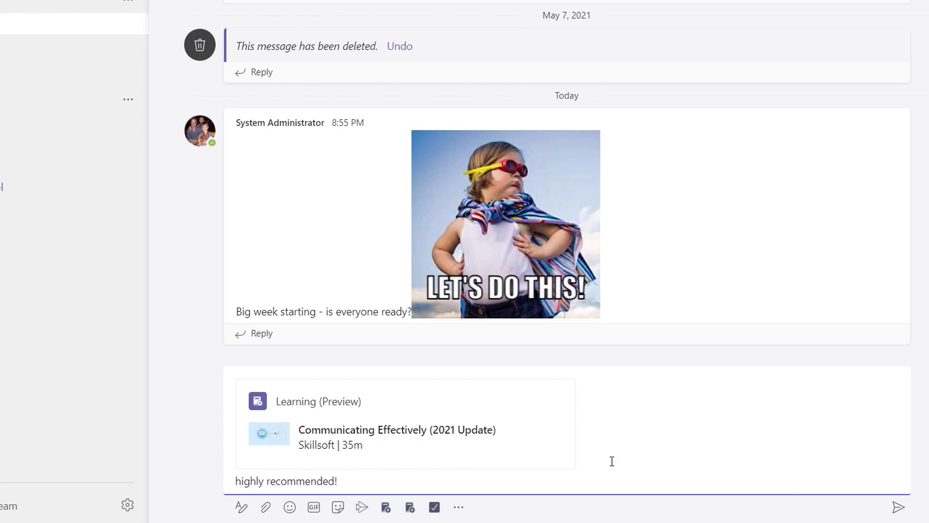
click(897, 506)
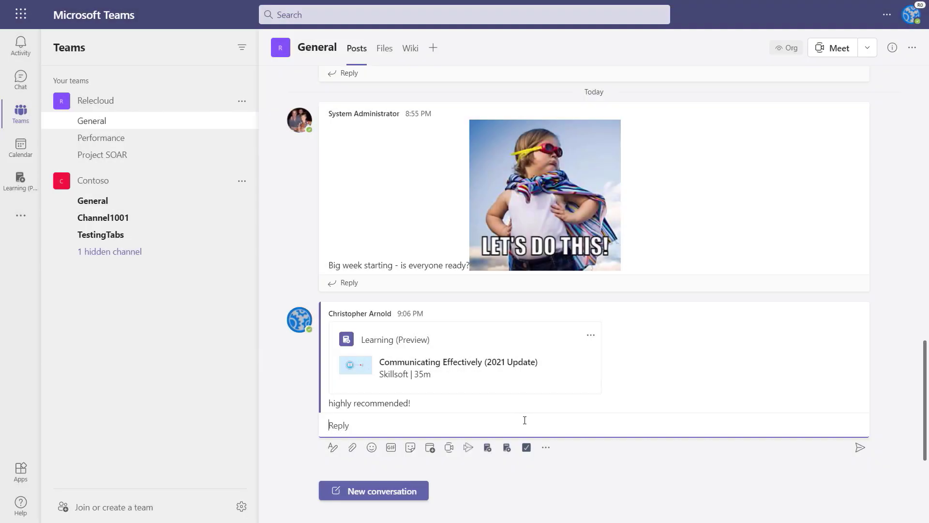
Set up a Learning (Preview) tab named Viva Learning in the General channel and search its courses for "communication".
click(434, 51)
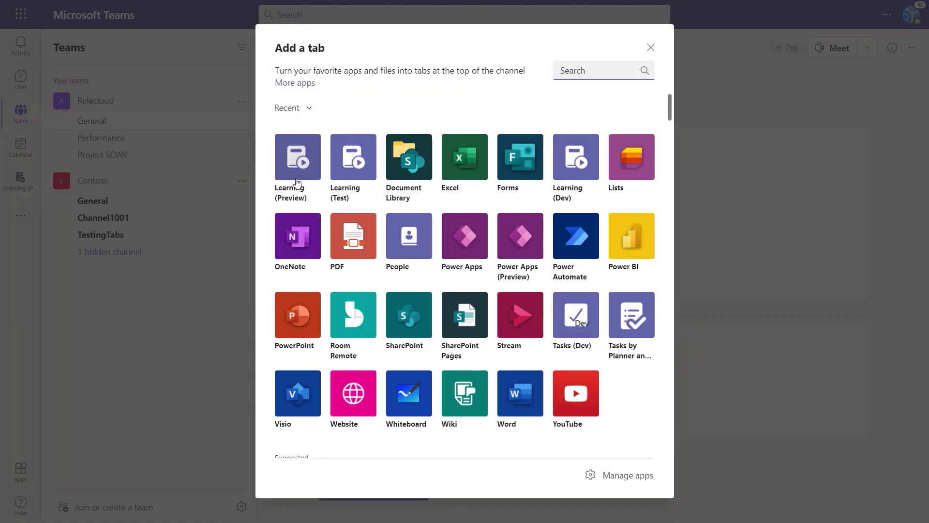
click(298, 160)
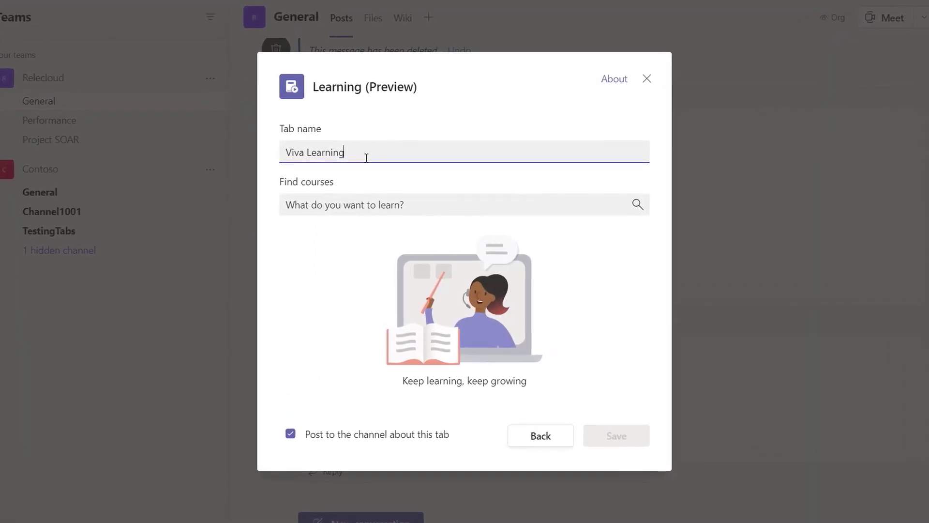
click(350, 209)
text(communication)
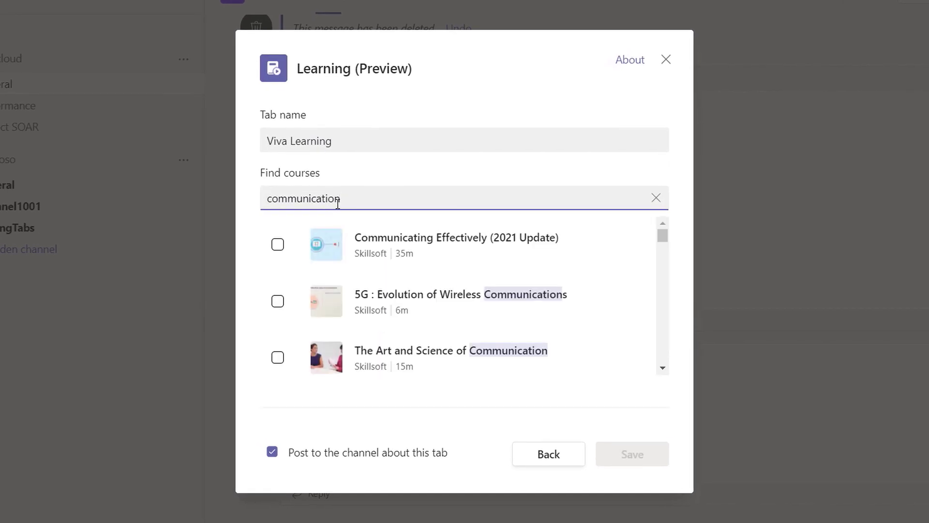
Include Communicating Effectively (2021 Update), The Art and Science of Communication and Organization Communication in the tab and save it.
click(277, 244)
click(277, 358)
scroll(278, 368, down, 1)
click(278, 367)
scroll(334, 367, down, 2)
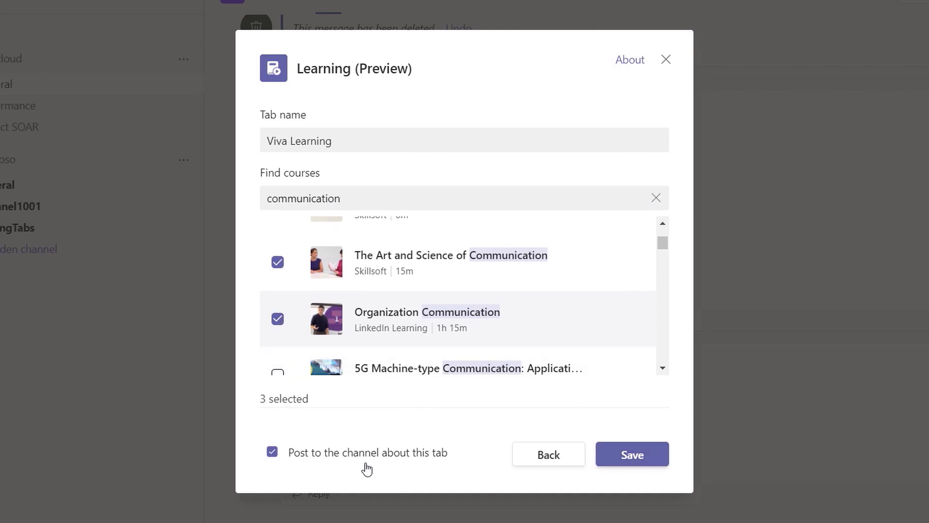
click(638, 451)
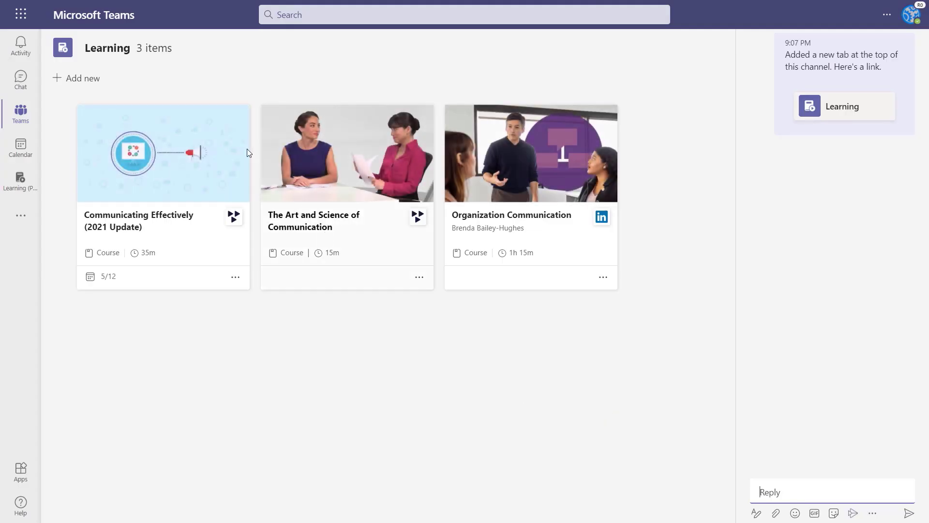
Show the options for the Communicating Effectively (2021 Update) card in the channel's learning tab.
click(236, 277)
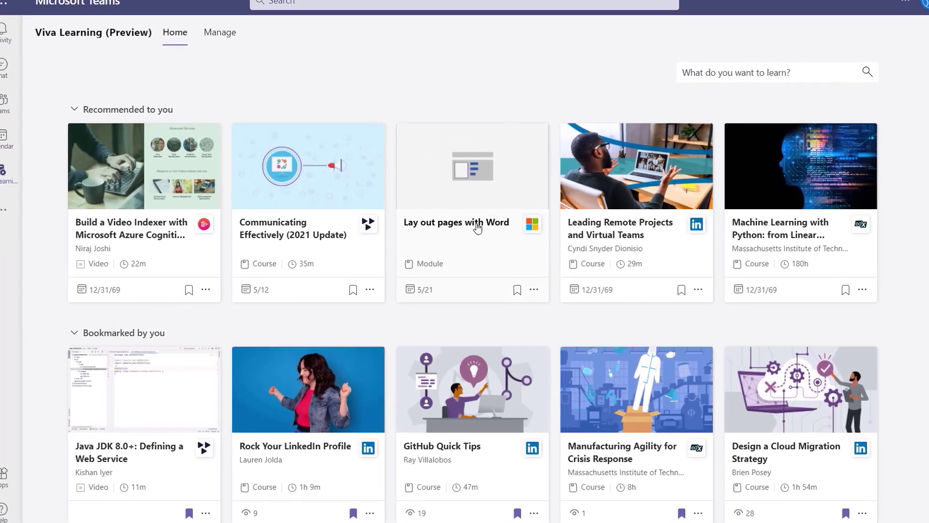
Open the Lay out pages with Word module from Viva Learning and play its Change margins video.
click(478, 226)
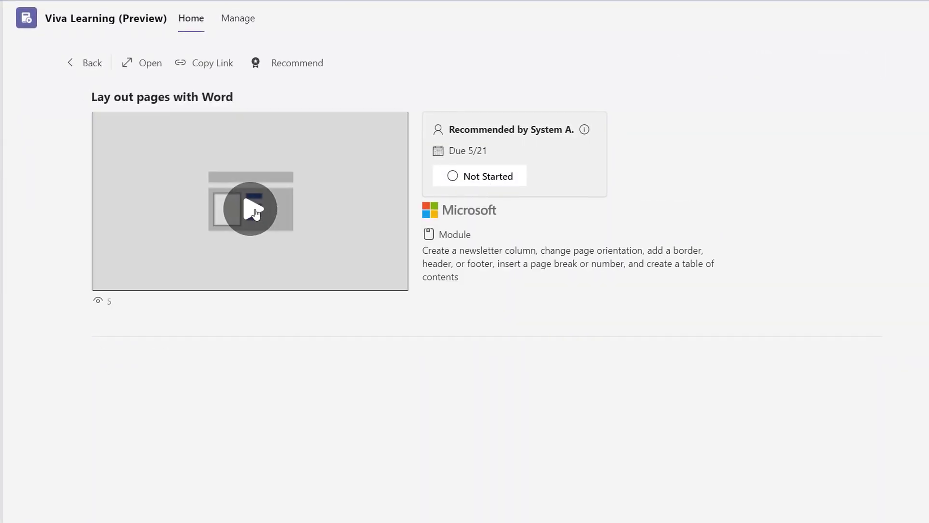
click(255, 213)
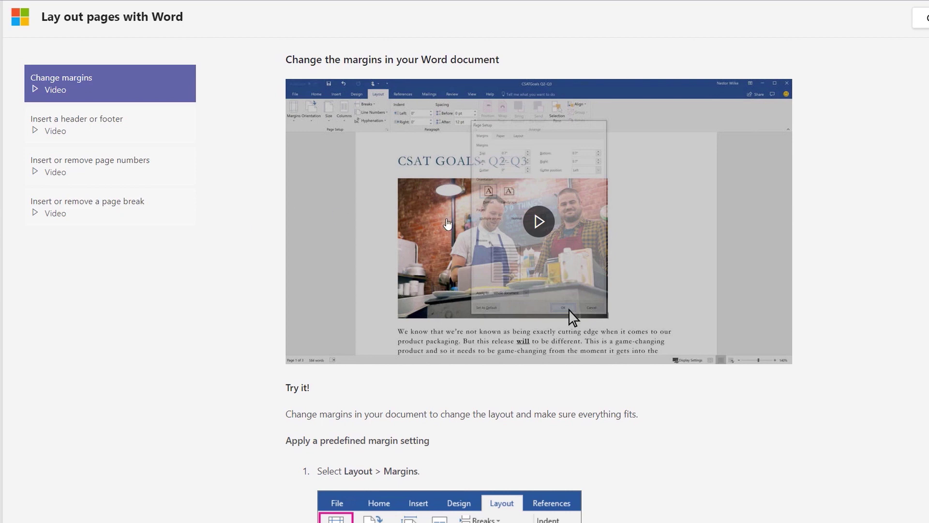
click(547, 225)
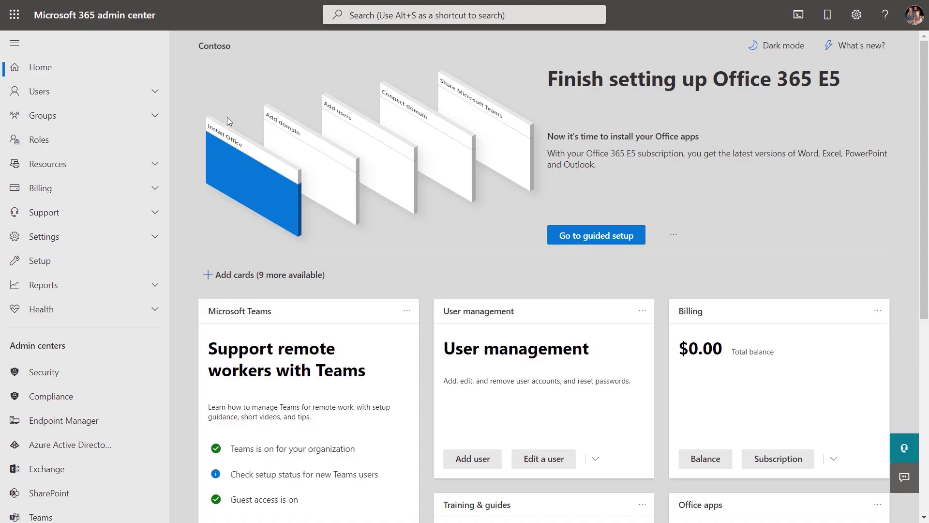
In the Microsoft 365 admin center, open the organization's Viva Learning (Preview) service settings for content providers.
click(155, 236)
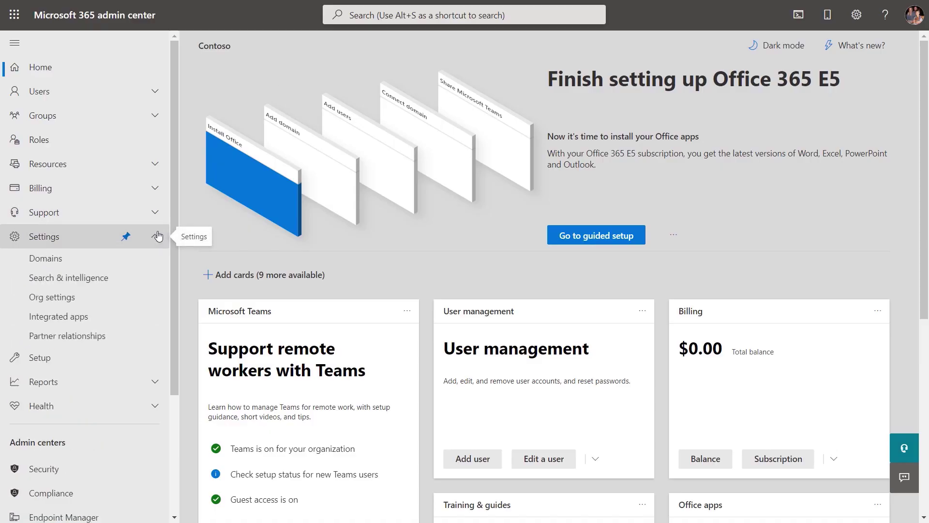
click(73, 300)
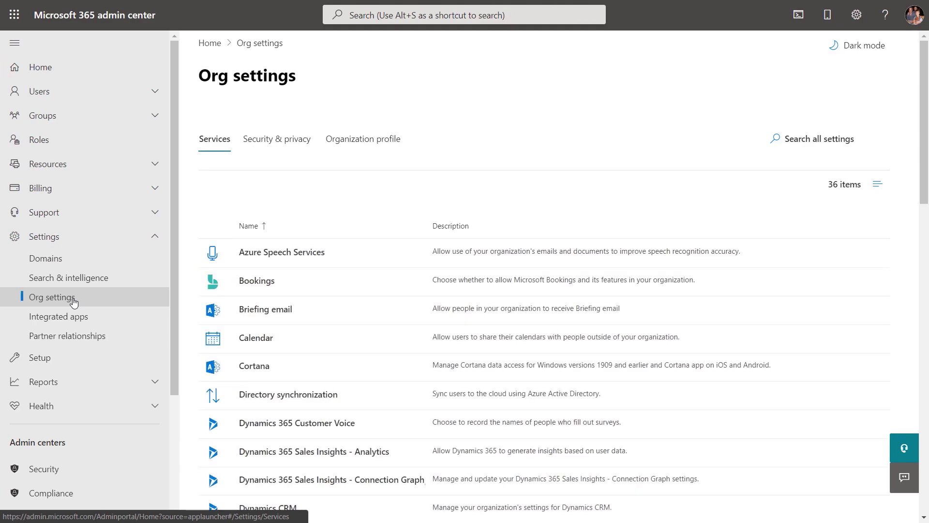
scroll(450, 350, down, 15)
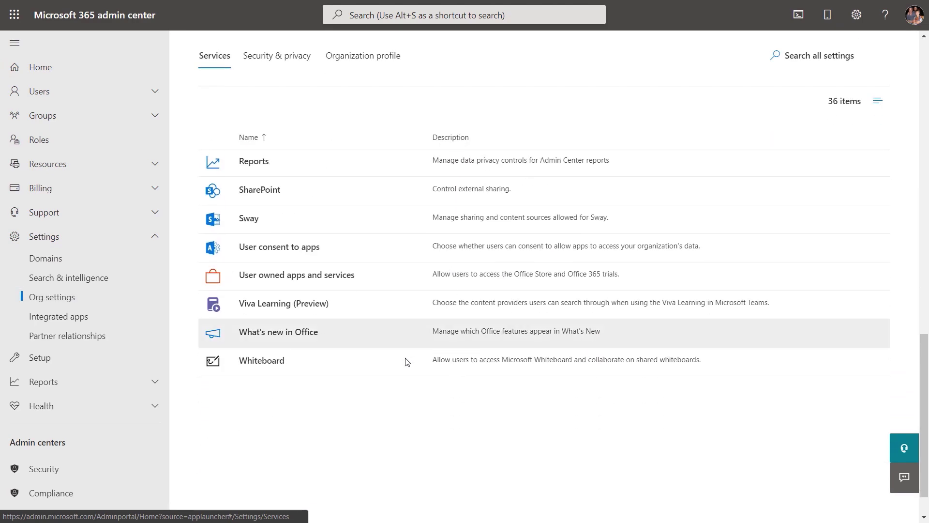
click(283, 309)
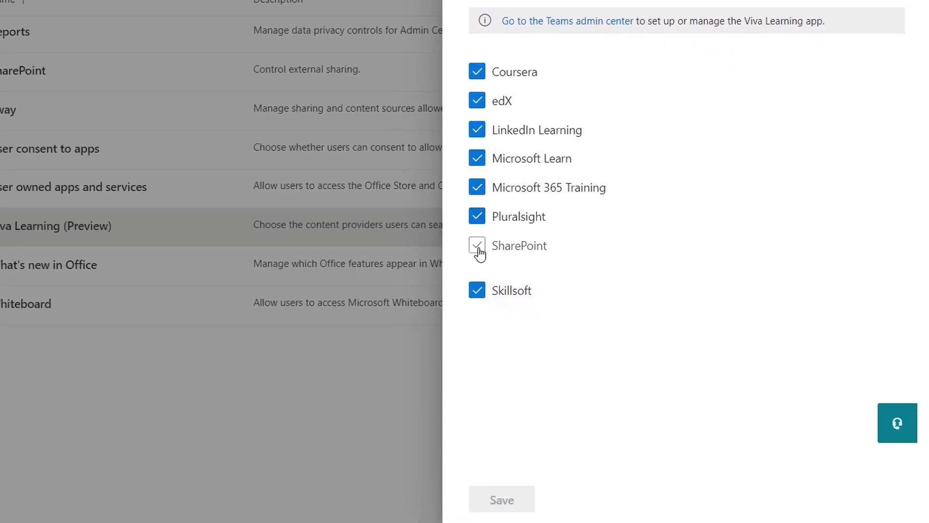
click(478, 247)
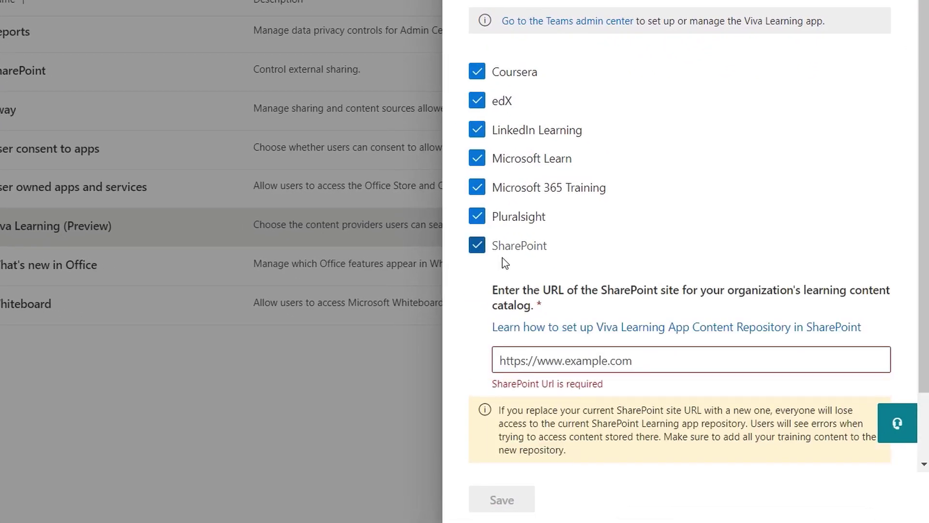
click(506, 359)
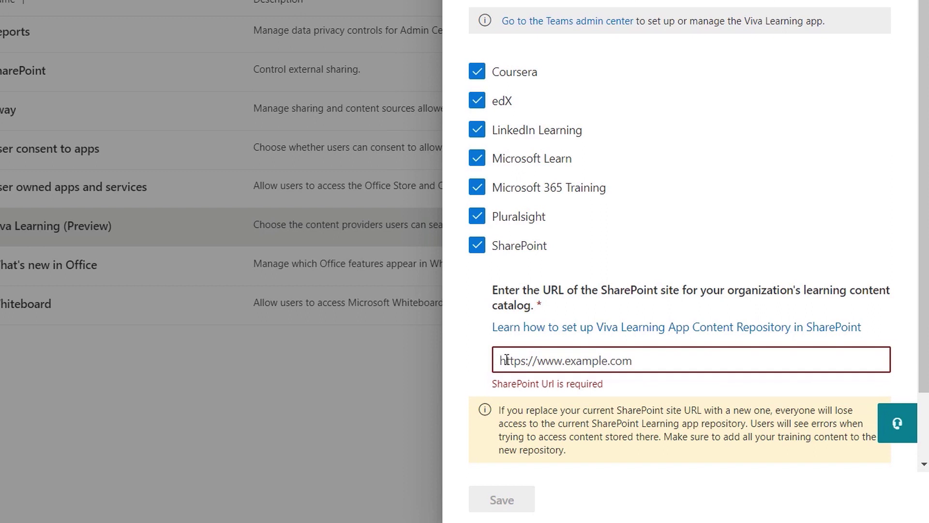
text(https://explearning365.sharepoint.com/sites/Learning)
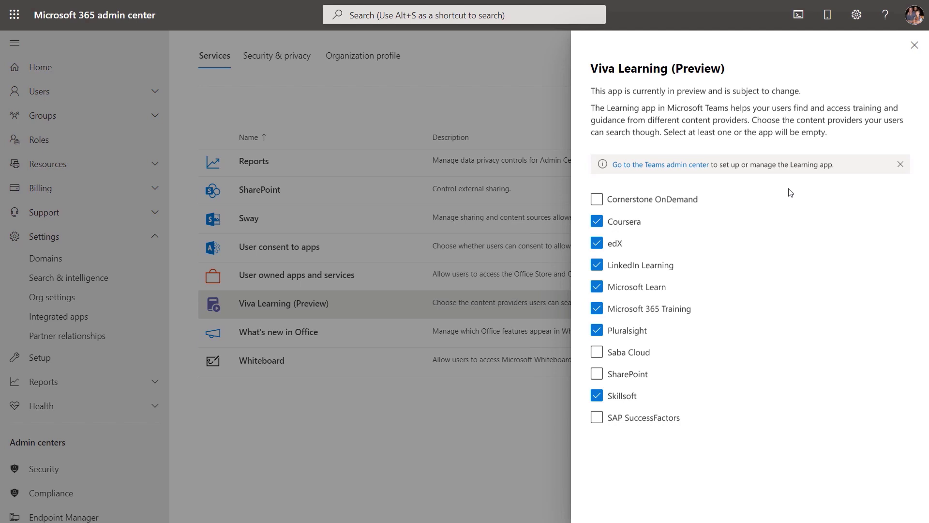
click(688, 199)
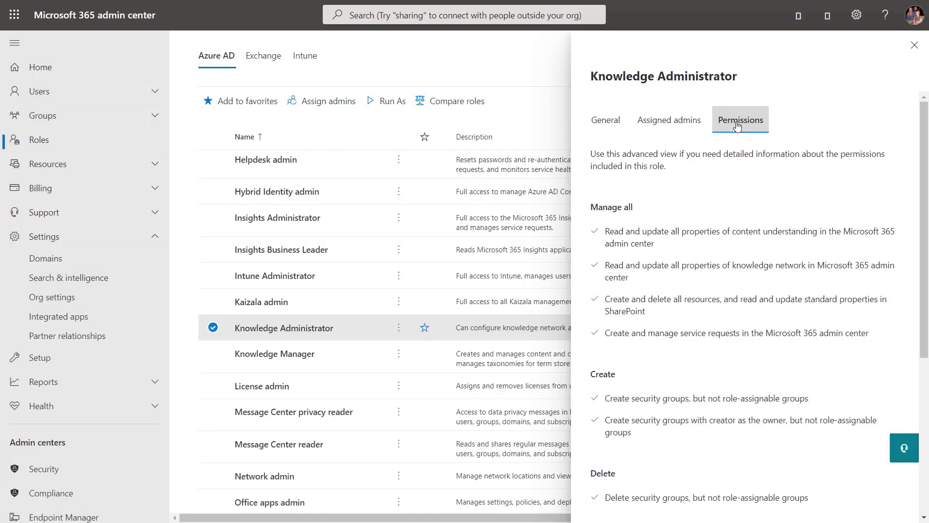
Review the detailed permissions included in the Knowledge Administrator role.
scroll(765, 215, down, 5)
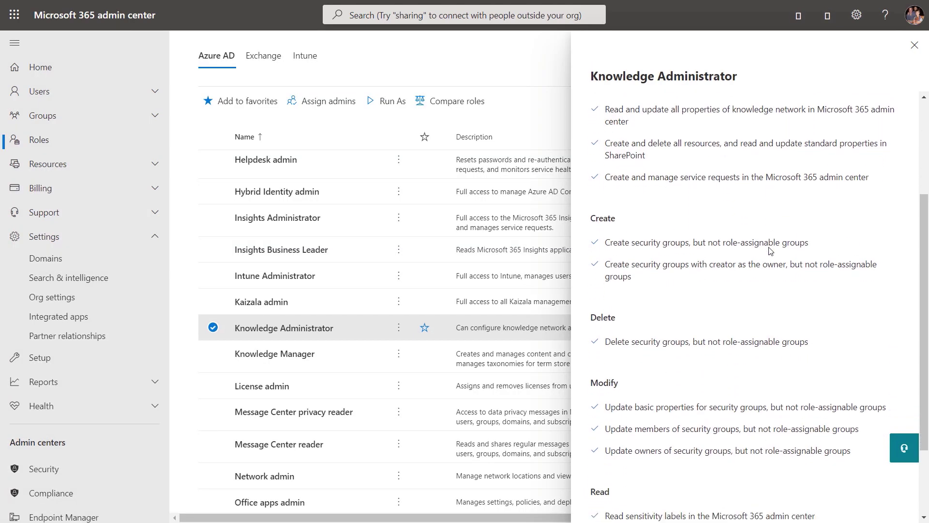
scroll(769, 255, down, 1)
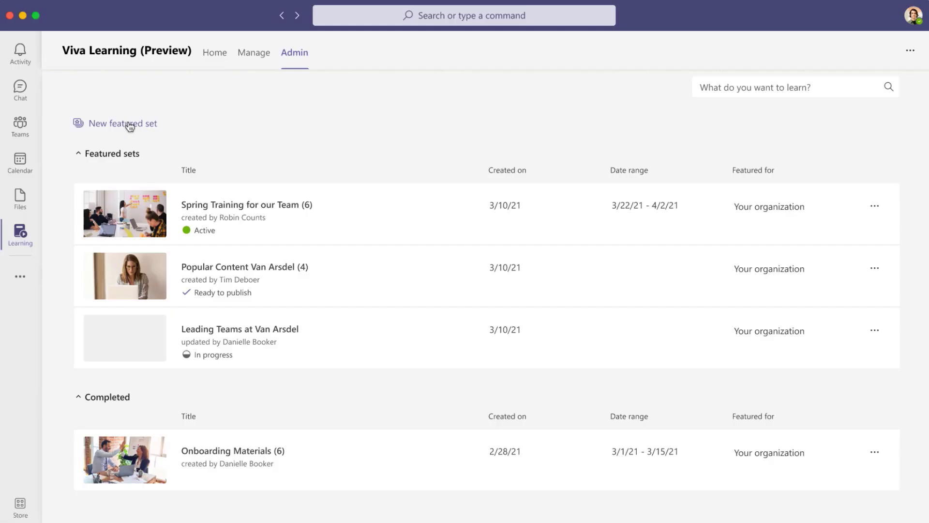
Create a new featured set titled Highlights of 2021 and queue the Employee Experience course from a search for Onboarding.
click(130, 127)
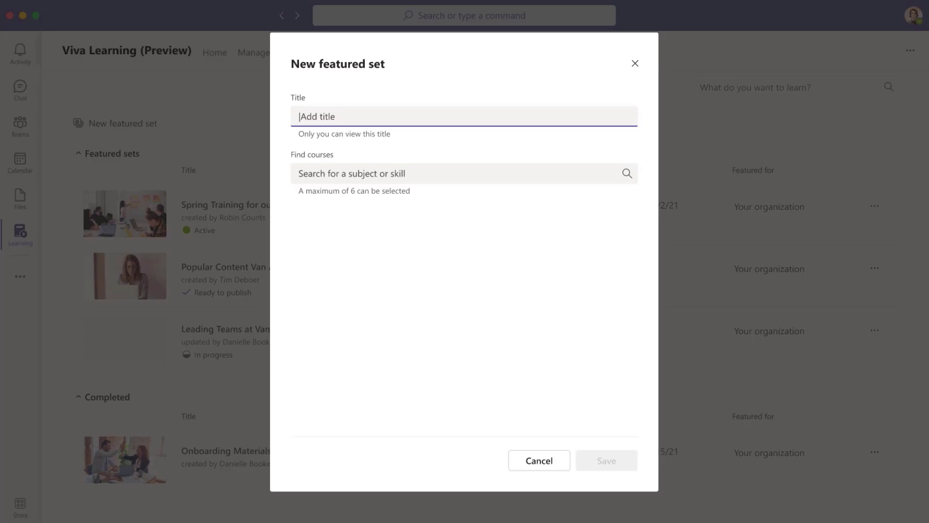
text(Highlights of 2021)
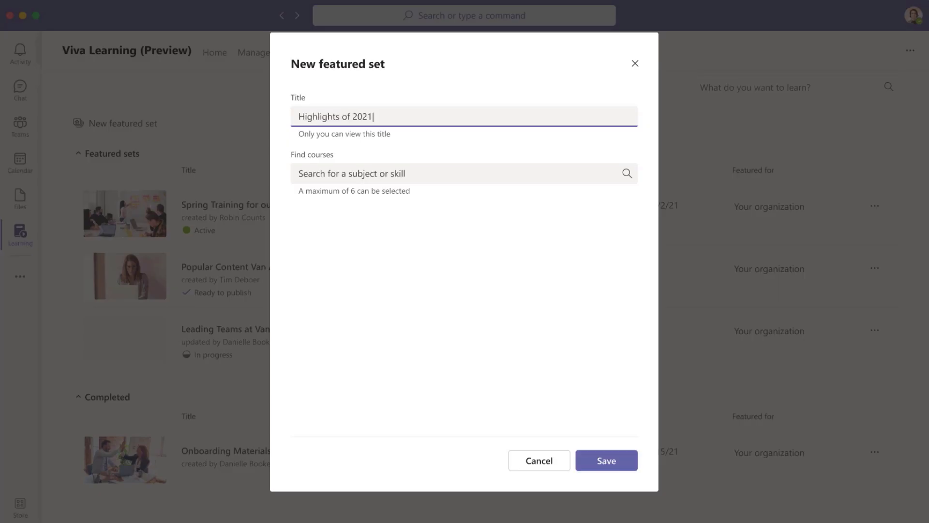
click(455, 173)
text(Onboarding)
click(401, 252)
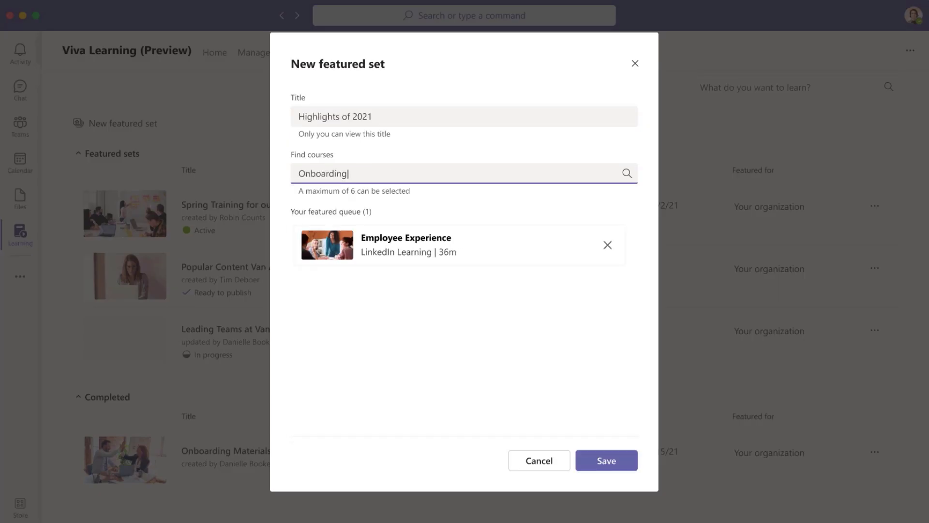
Search for Communication, add Interpersonal Communication to the featured queue, and move Agile Meets Design Thinking to the first place.
text(Communication)
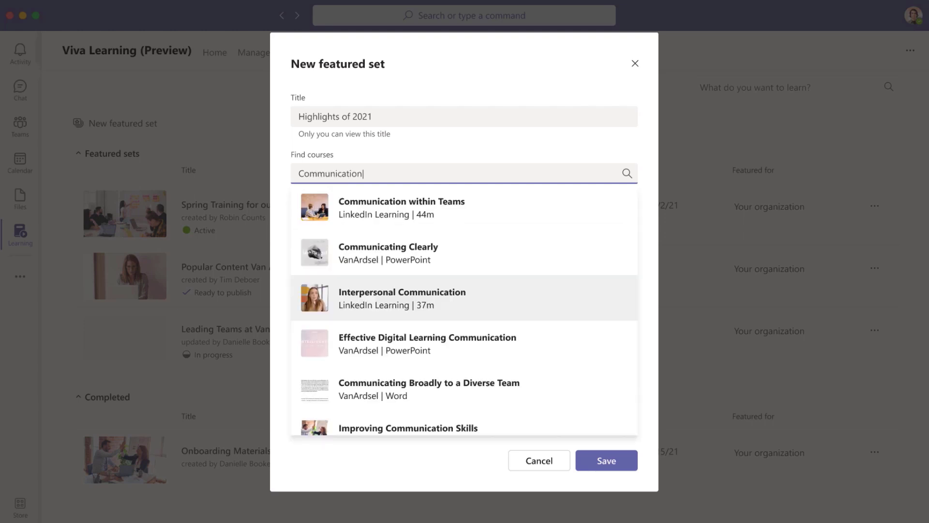
click(401, 298)
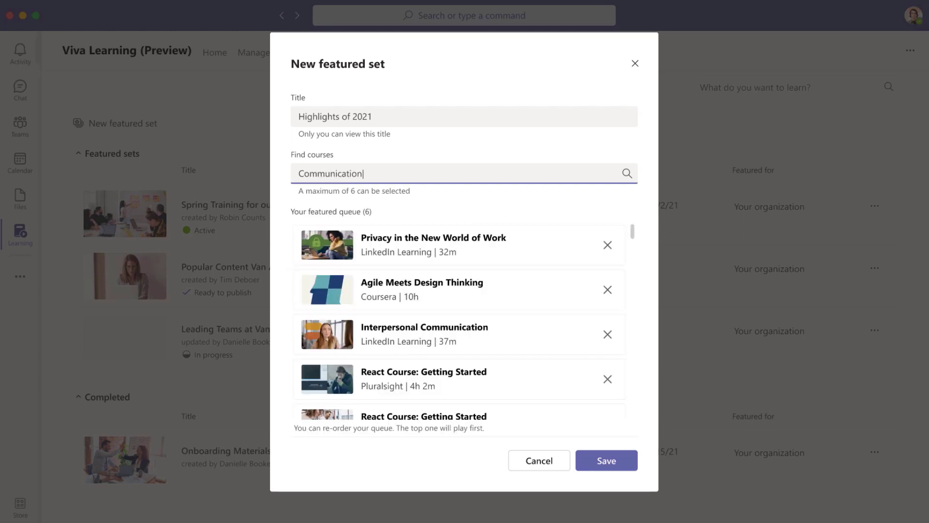
drag(547, 290, 547, 245)
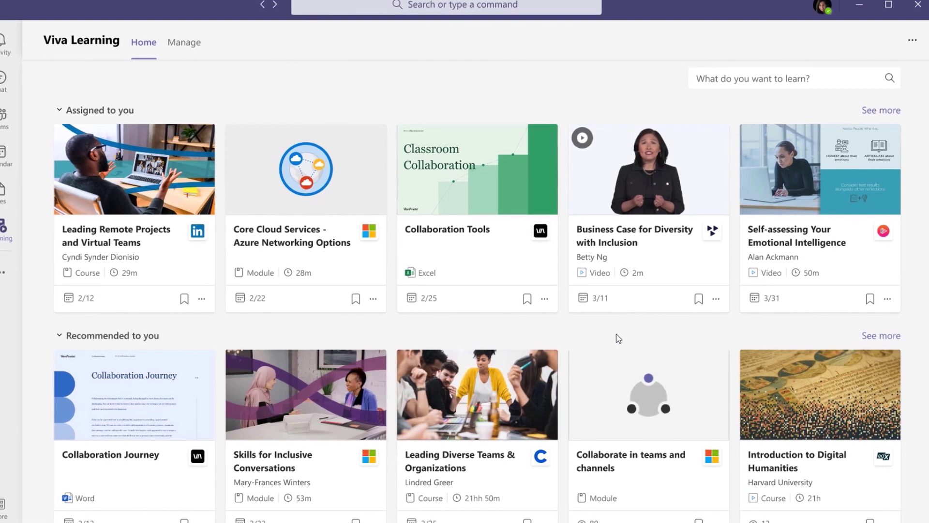
Look through the course sections on the Viva Learning home page, from Assigned to you through VanArsdel and Completed.
scroll(616, 333, down, 5)
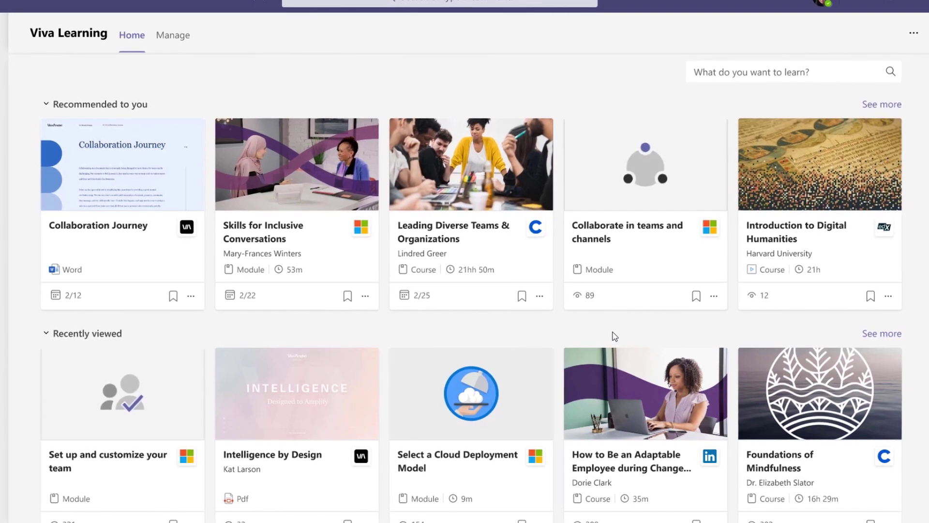
scroll(612, 334, down, 10)
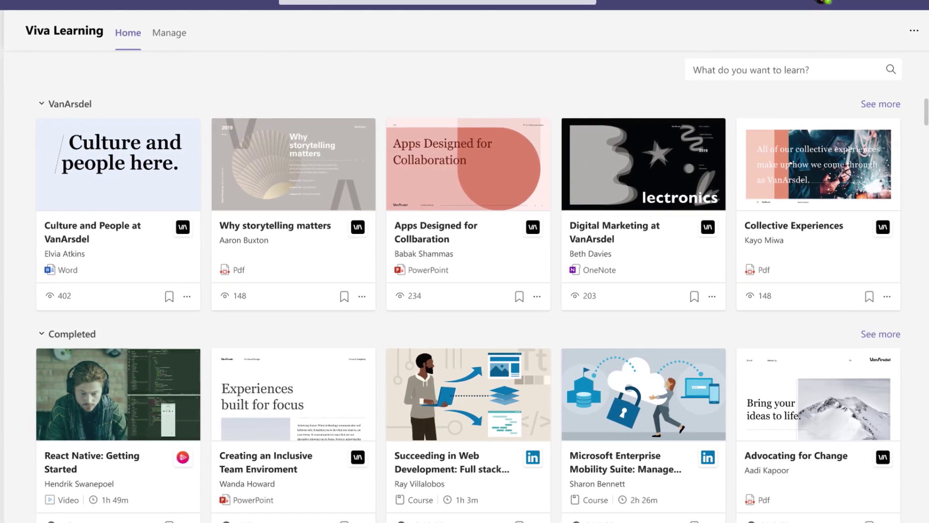